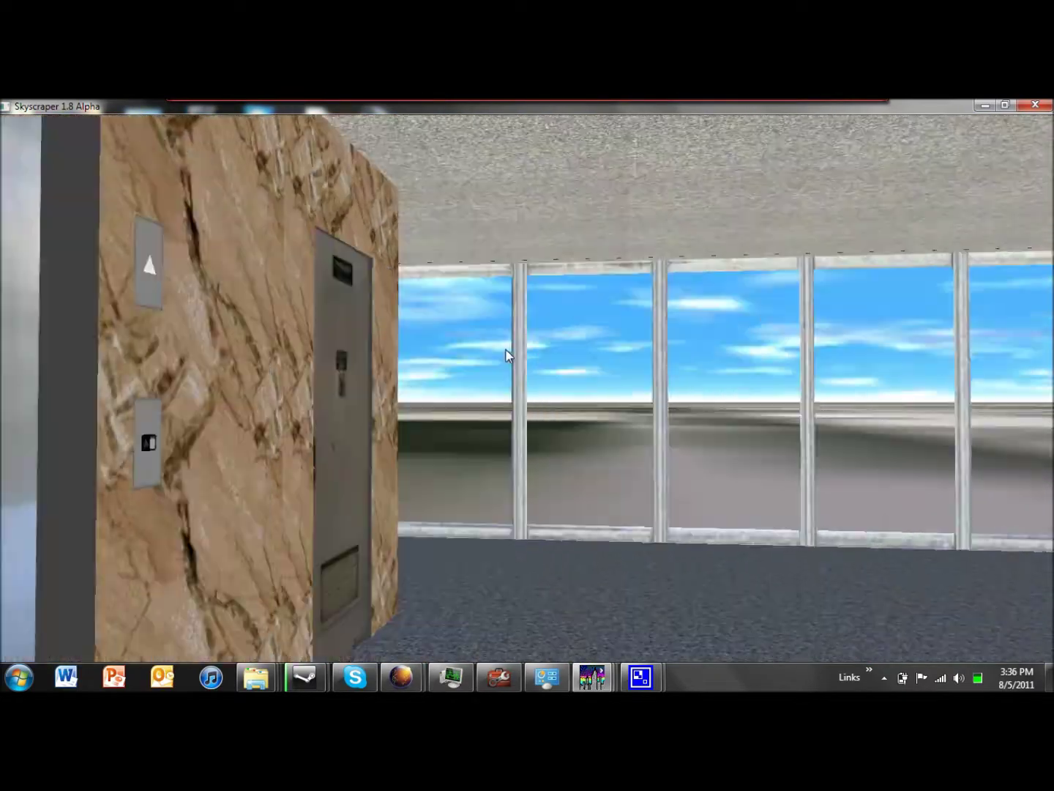
- Walk through the lobby toward the windows, then back up to view the closed elevator doors
key("Right")
key("Right")
key("Up")
key("Up")
key("Right")
key("Right")
key("Right")
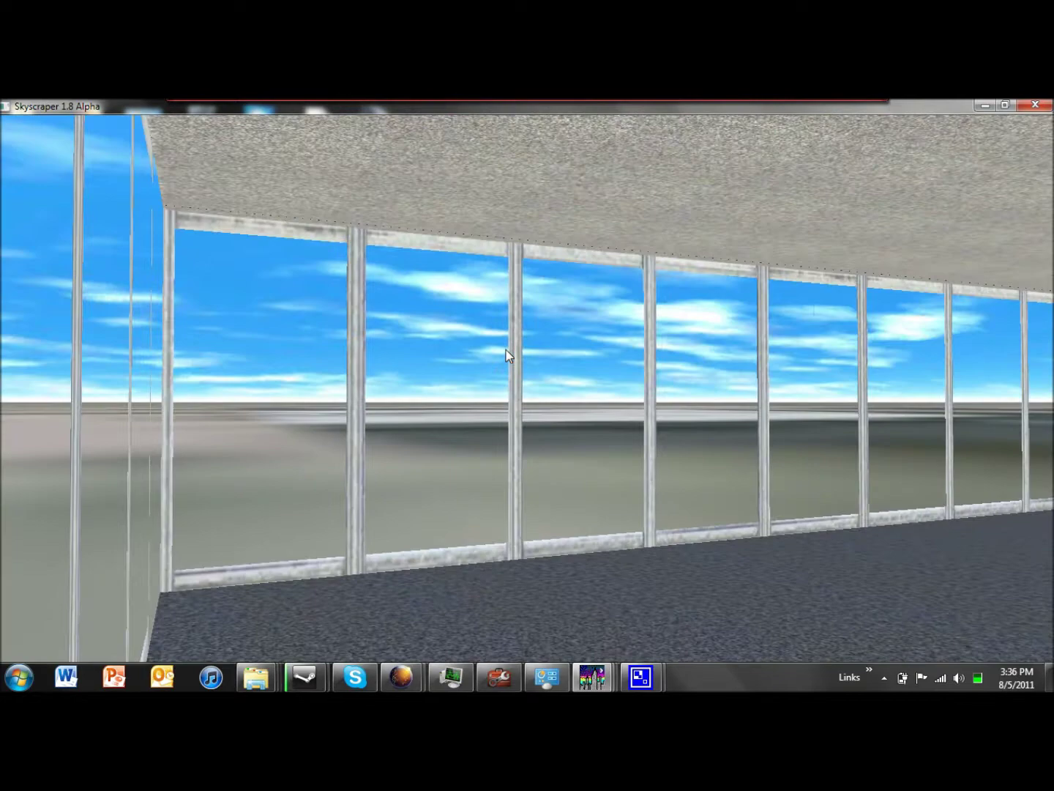
key("Right")
key("Right")
key("Right")
key("Right")
key("Right")
key("Up")
key("Up")
key("Up")
key("Down")
key("Down")
key("Down")
key("Down")
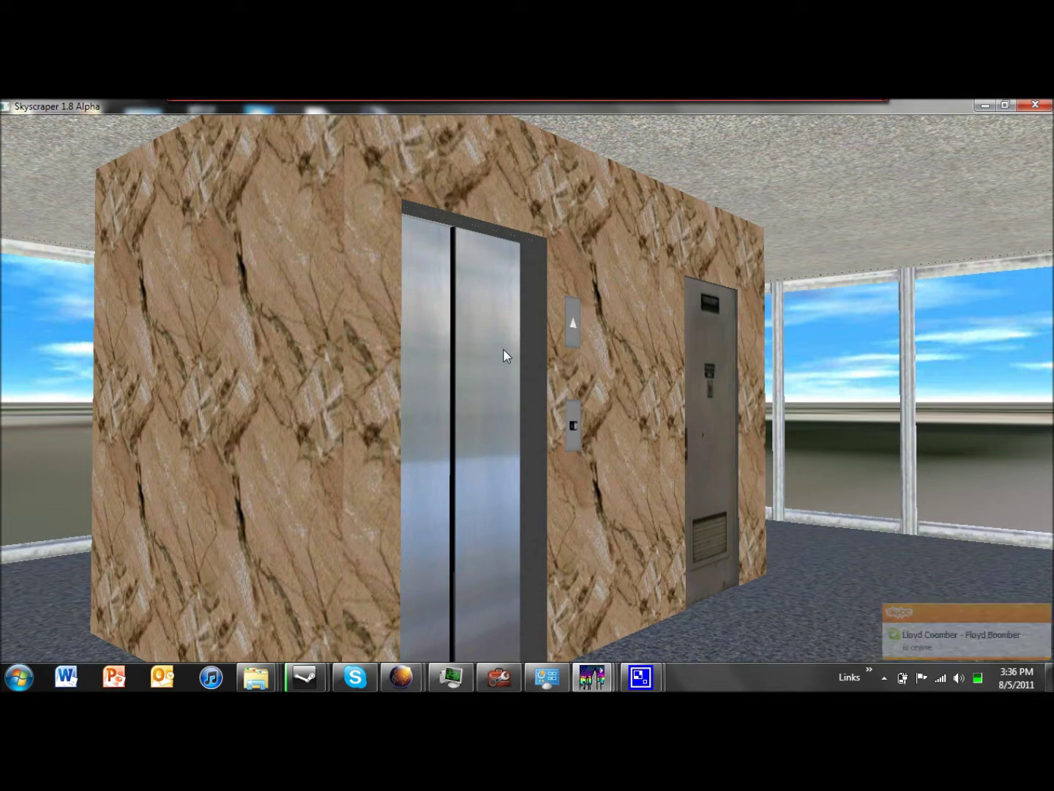
- Walk up to the marble wall and face the elevator's call buttons
key("Up")
key("Up")
key("Up")
key("Up")
key("Up")
key("Up")
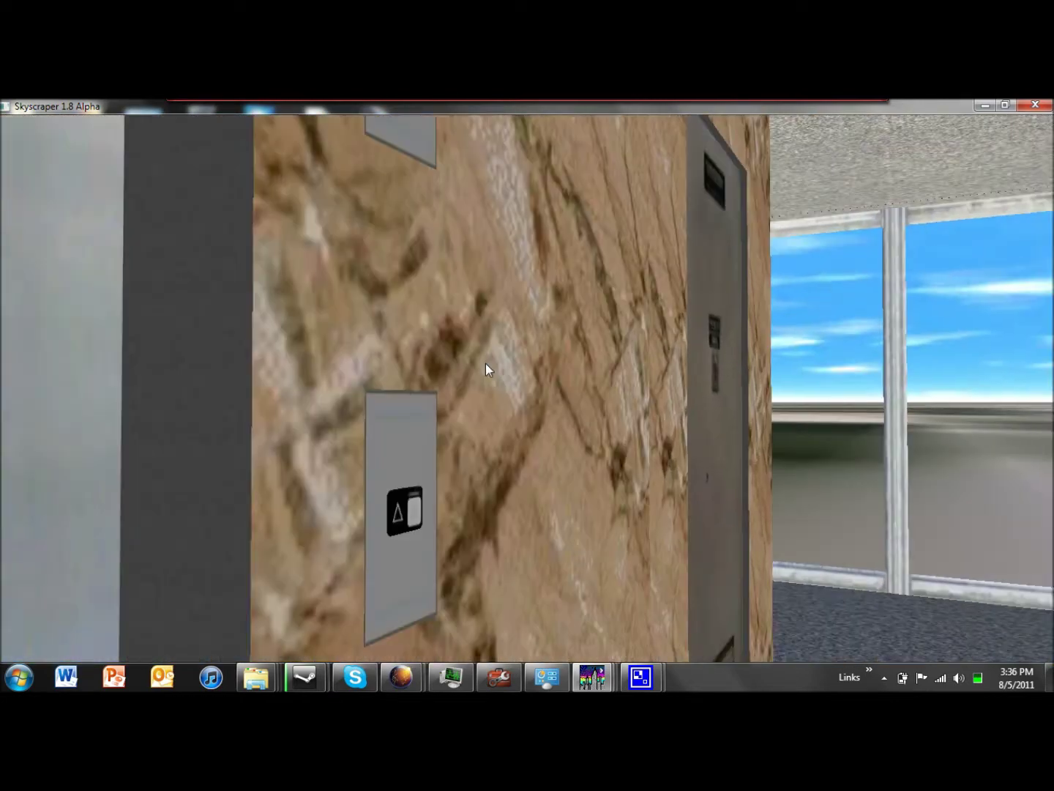
key("Up")
key("Up")
key("Left")
key("Left")
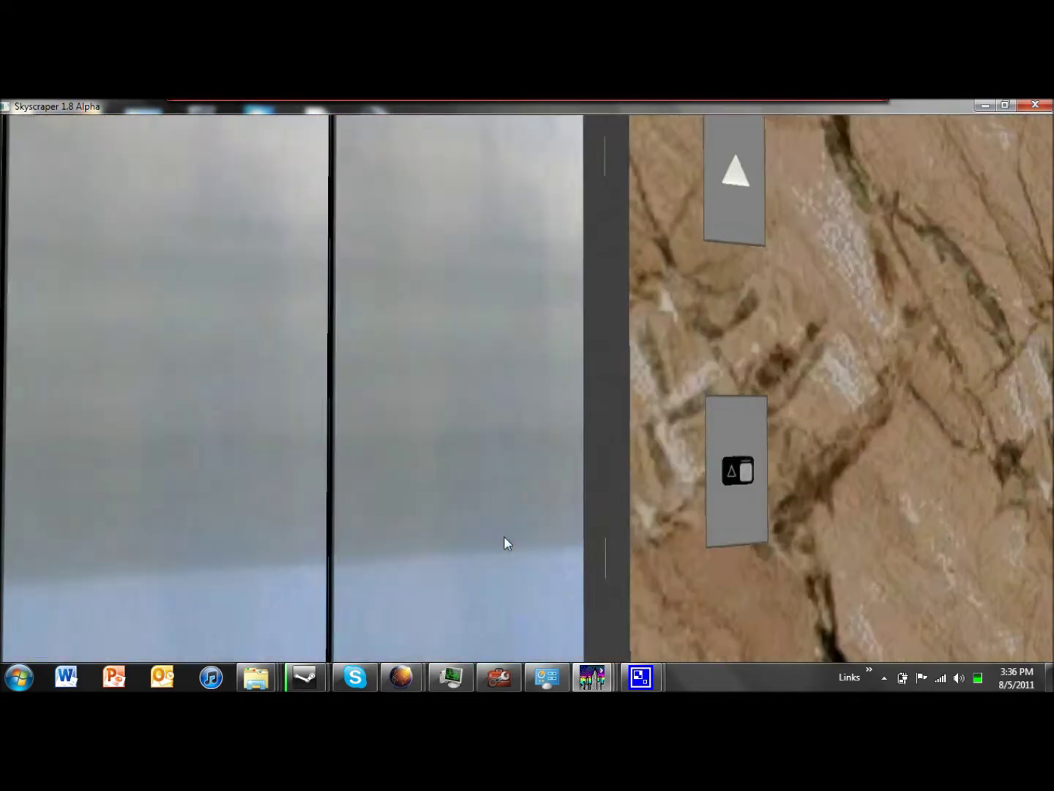
key("Up")
key("Up")
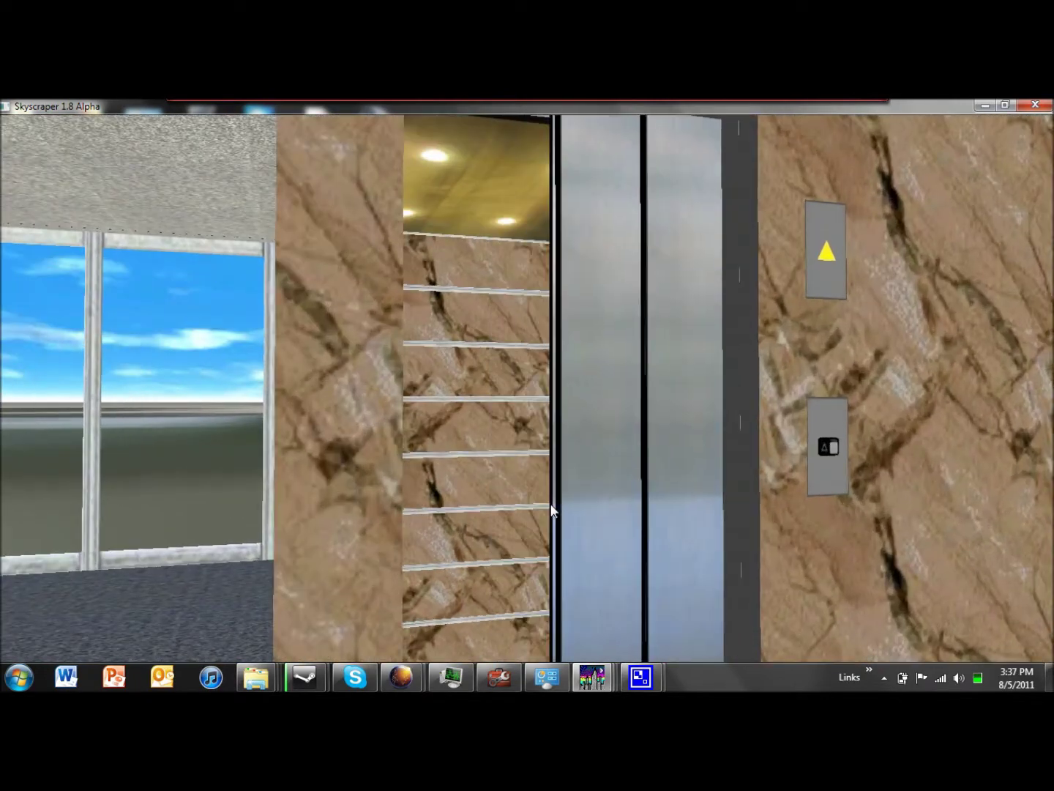
- Watch the elevator doors open and walk into the car
key("Up")
key("Up")
key("Up")
key("Right")
key("Right")
key("Up")
key("Up")
- Request floor 2, reopen the doors, and look out through the gate as the car rises
left_click(626, 492)
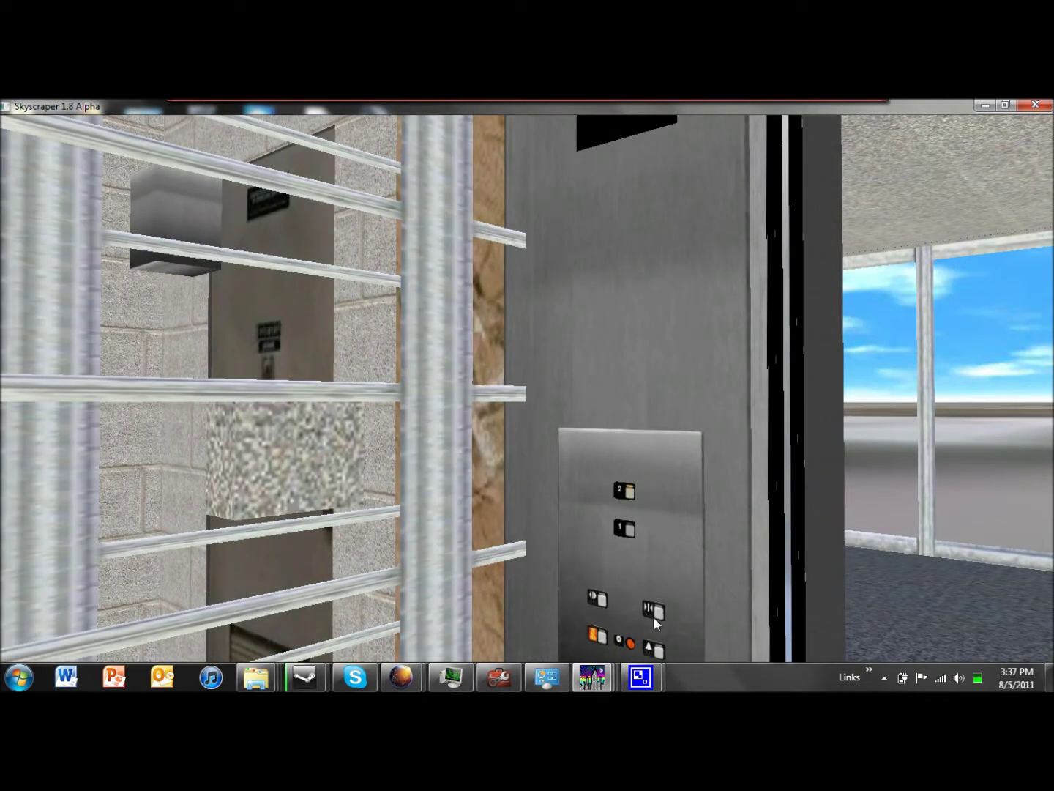
key("Down")
key("Down")
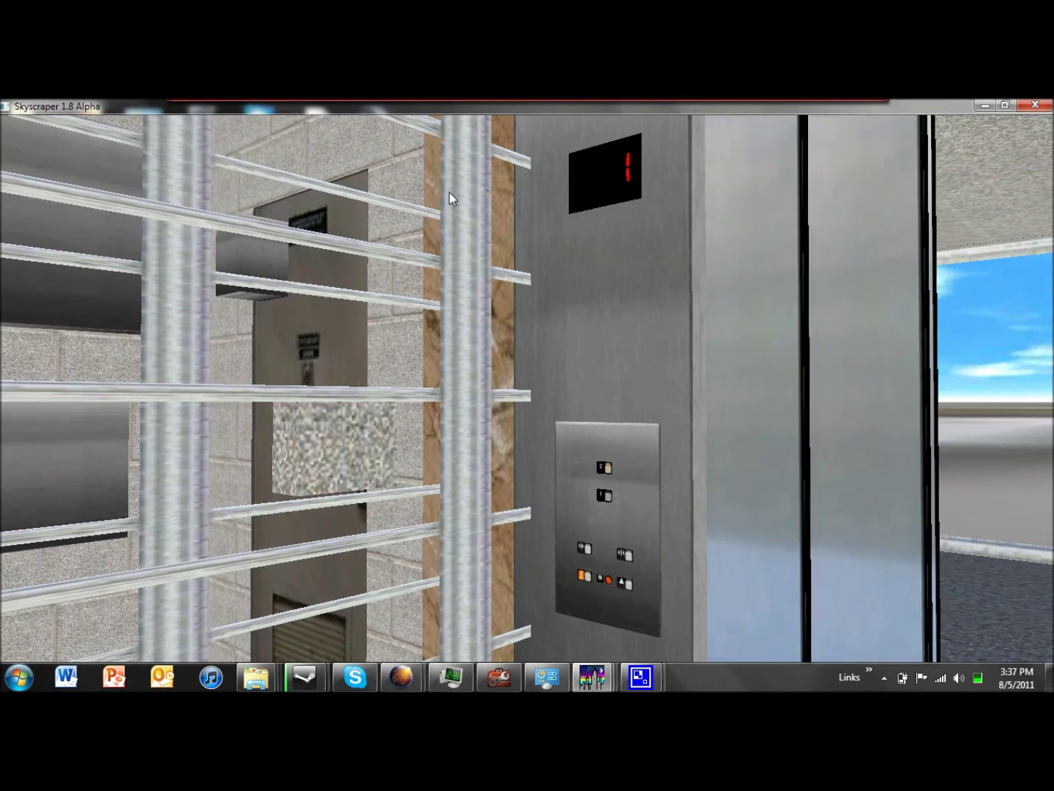
left_click(627, 584)
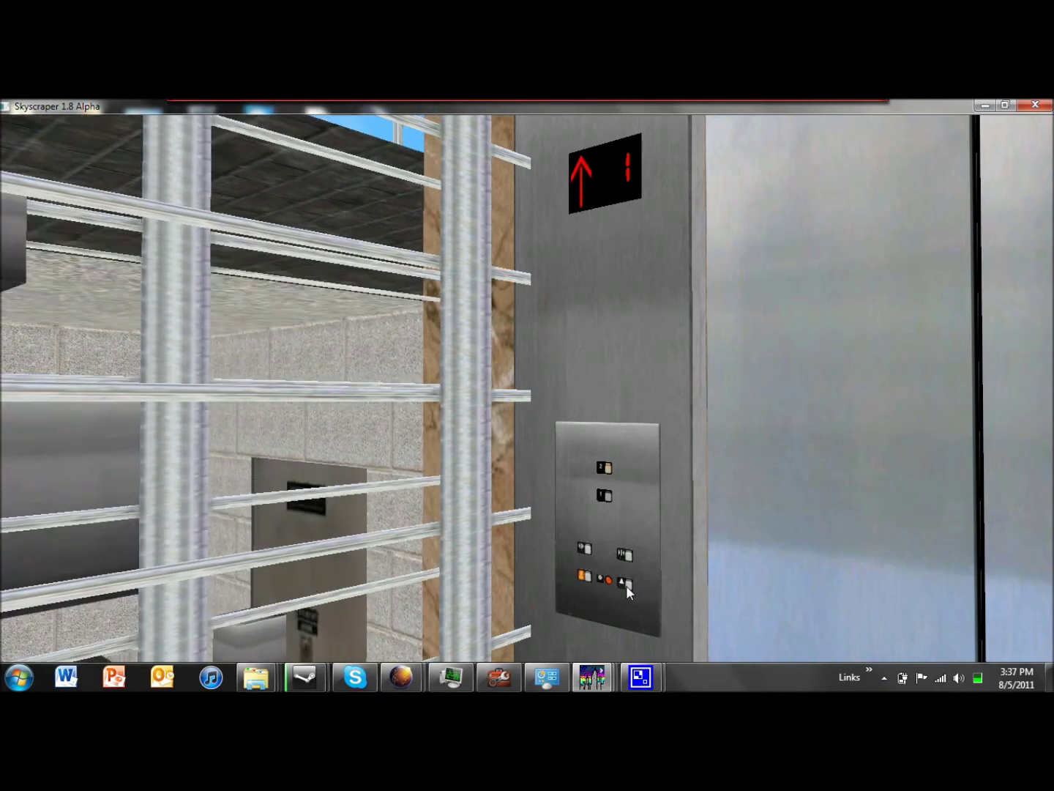
key("Left")
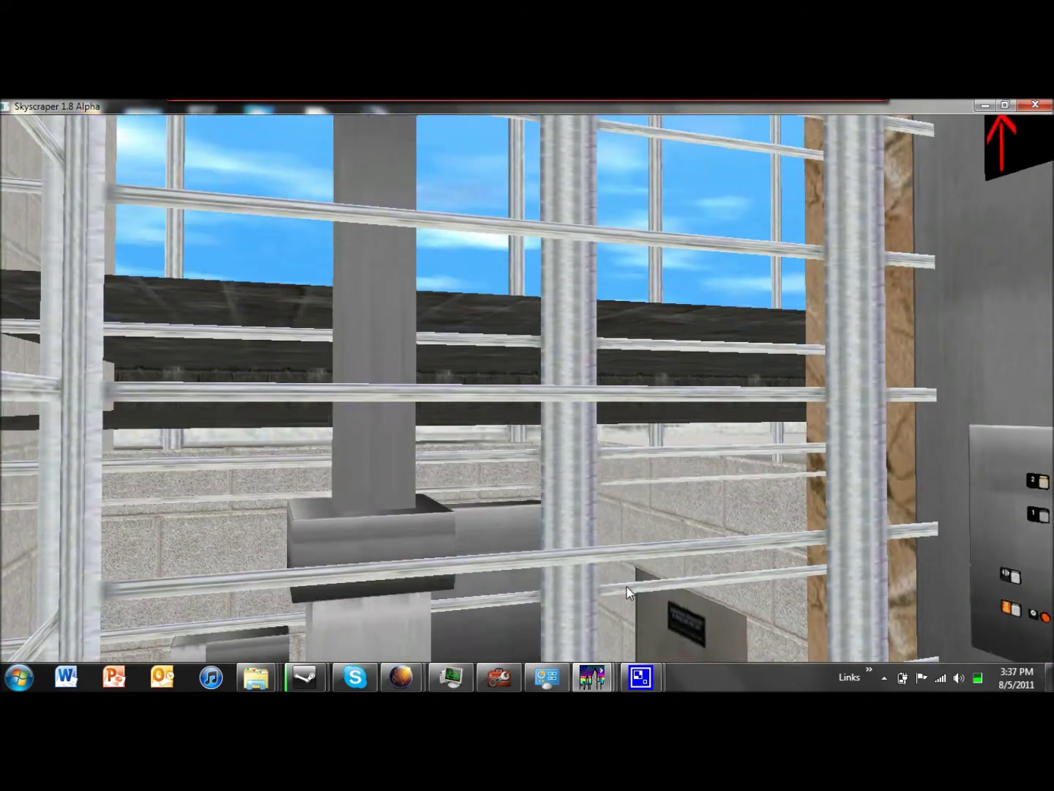
key("Right")
- Turn to face the doors as the car arrives at floor 2
key("Right")
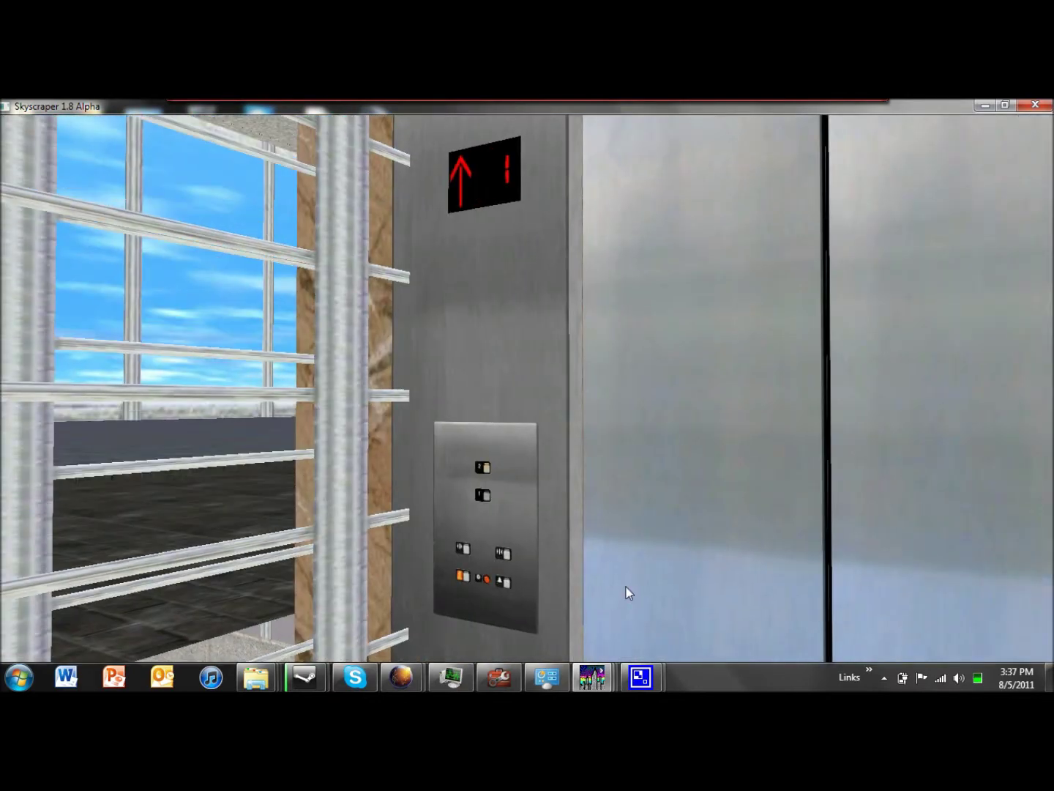
key("Right")
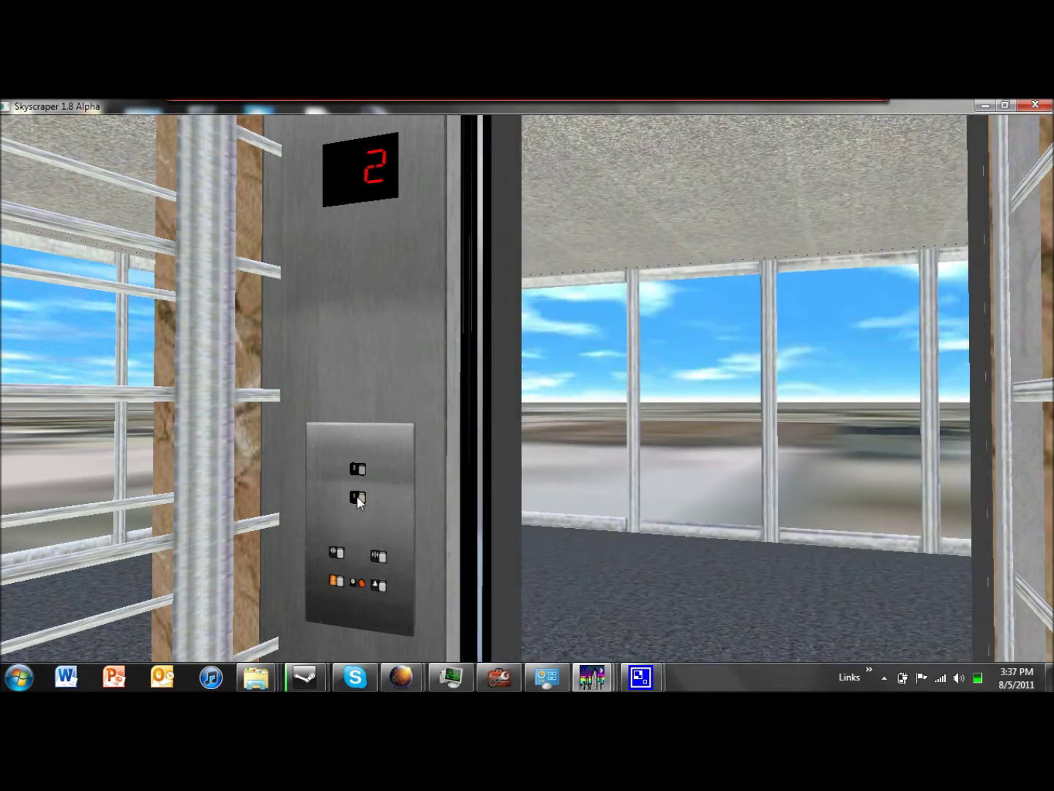
- Look out at the second-floor lobby, then tilt down toward the shaft below
key("Left")
key("Left")
key("Left")
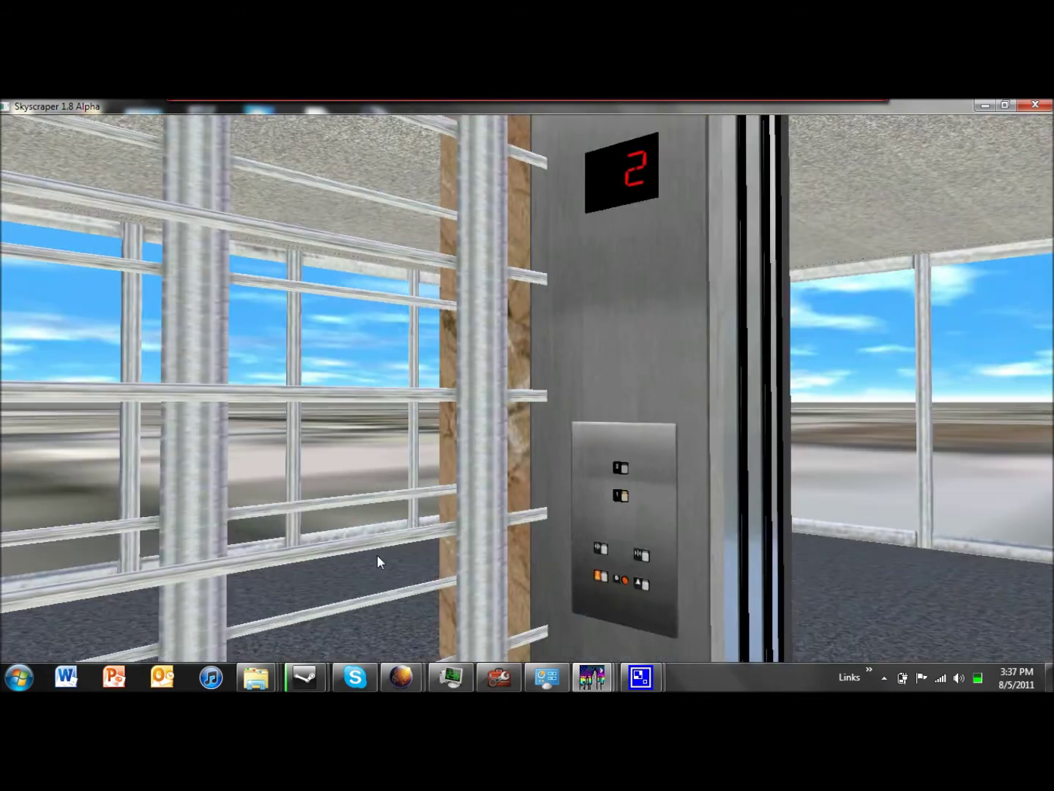
key("Down")
key("Down")
key("Down")
key("Left")
key("Left")
key("Left")
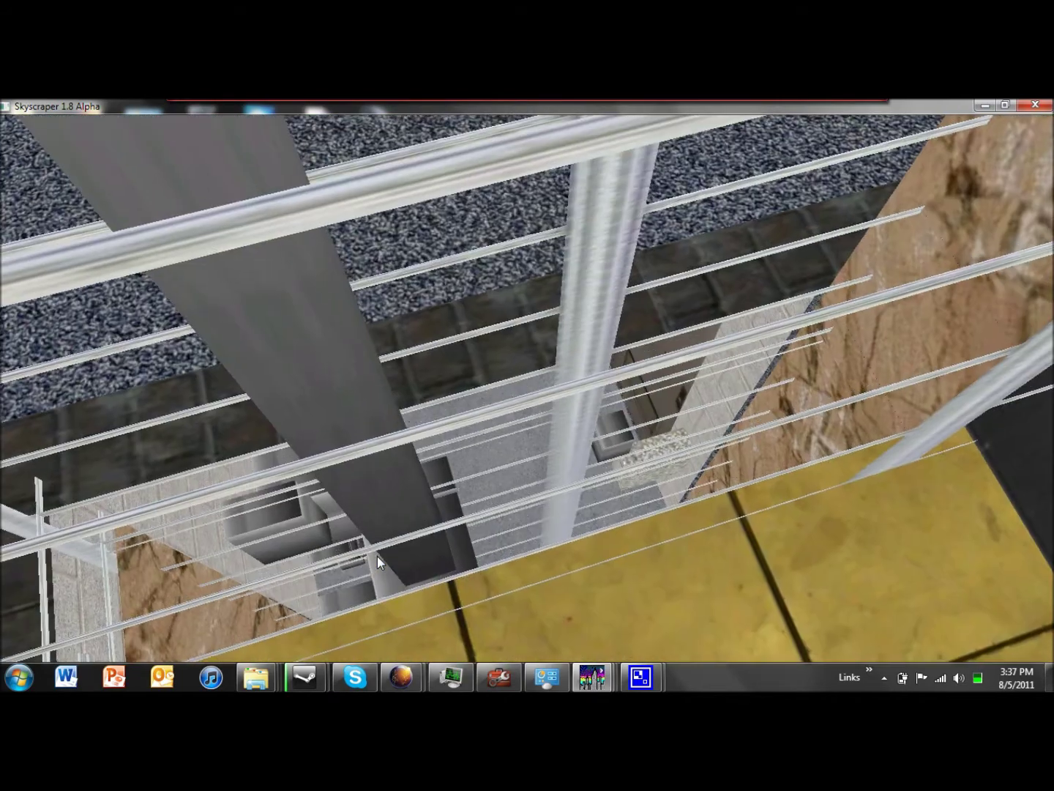